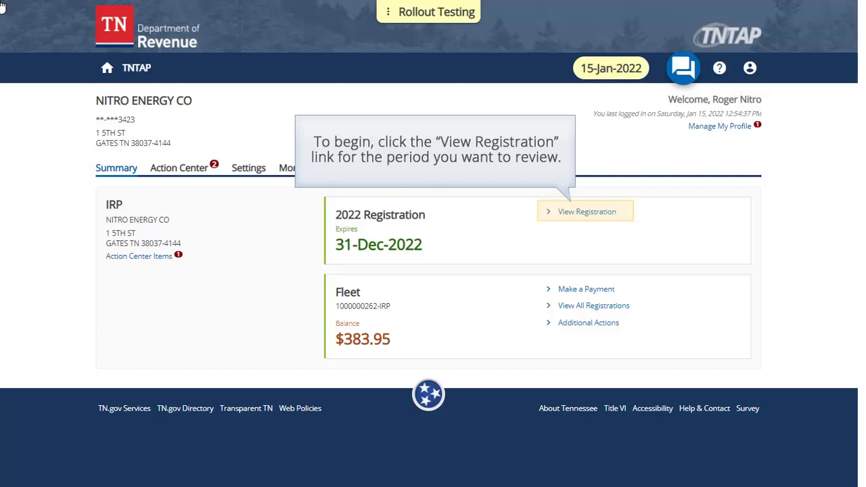
# From the 2022 registration's details, start adding a single new vehicle.
pyautogui.click(603, 213)
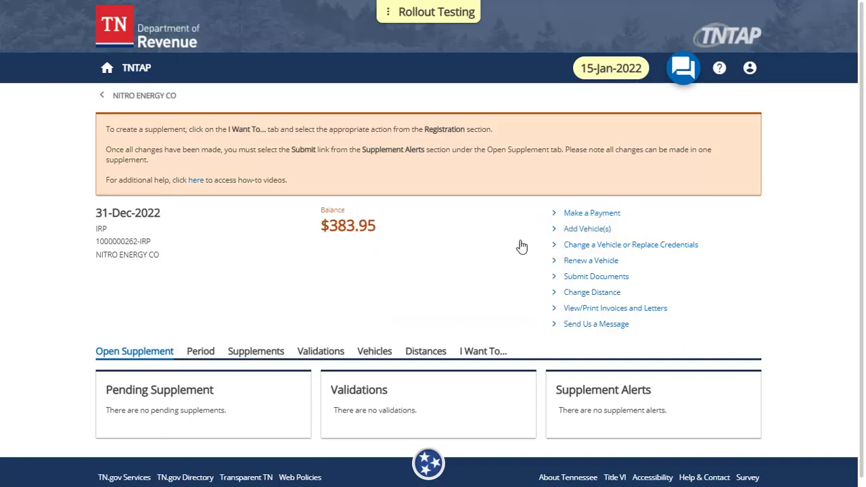
pyautogui.click(574, 229)
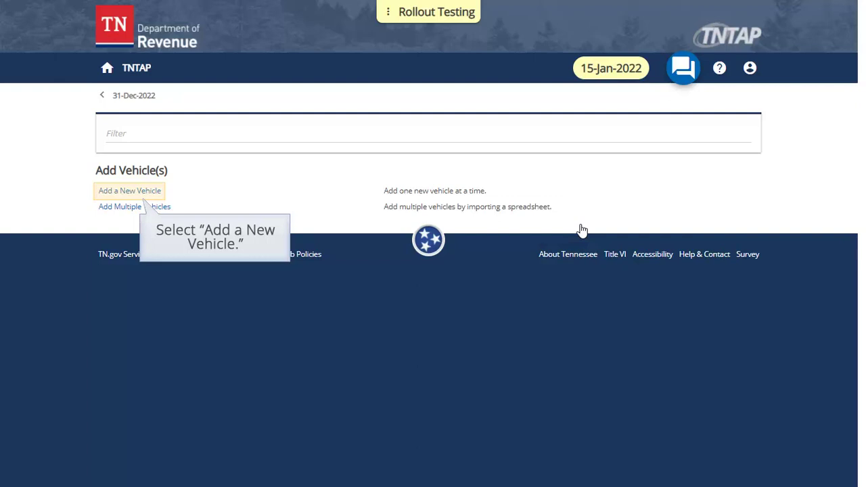
pyautogui.click(166, 194)
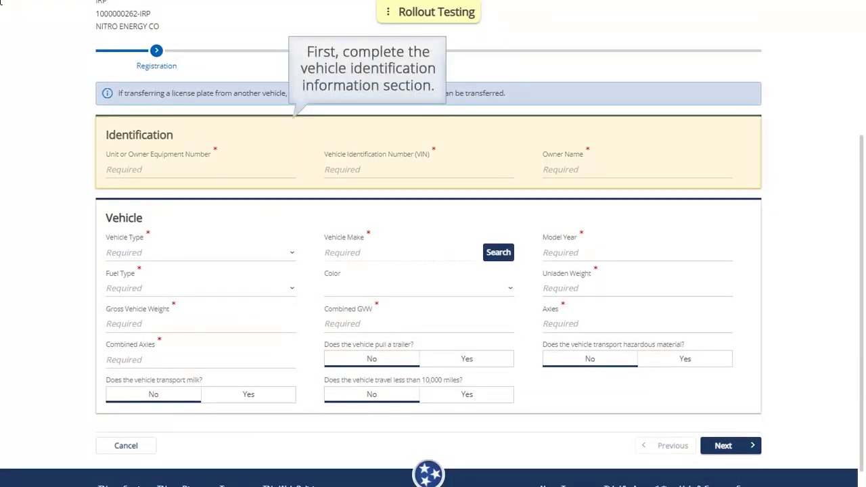
pyautogui.click(167, 169)
pyautogui.write('a2')
pyautogui.press('Tab')
pyautogui.write('JTHBE1BL9FA068158')
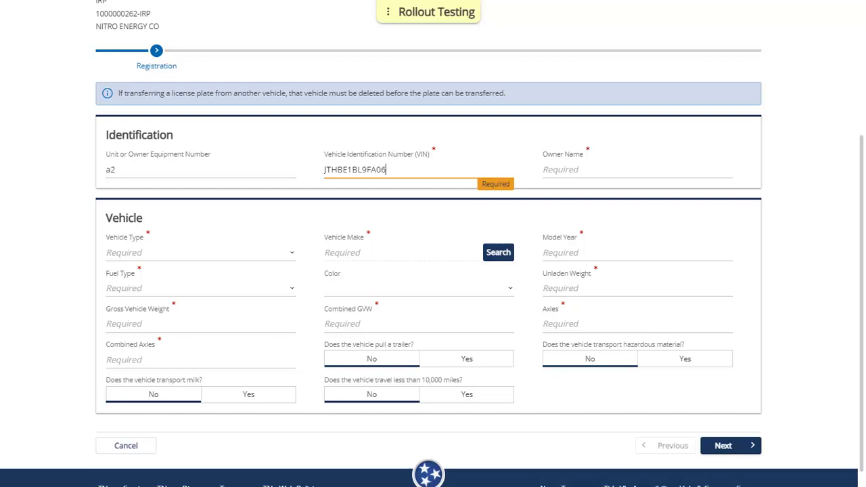
pyautogui.press('Tab')
pyautogui.write('ROGER NITRO')
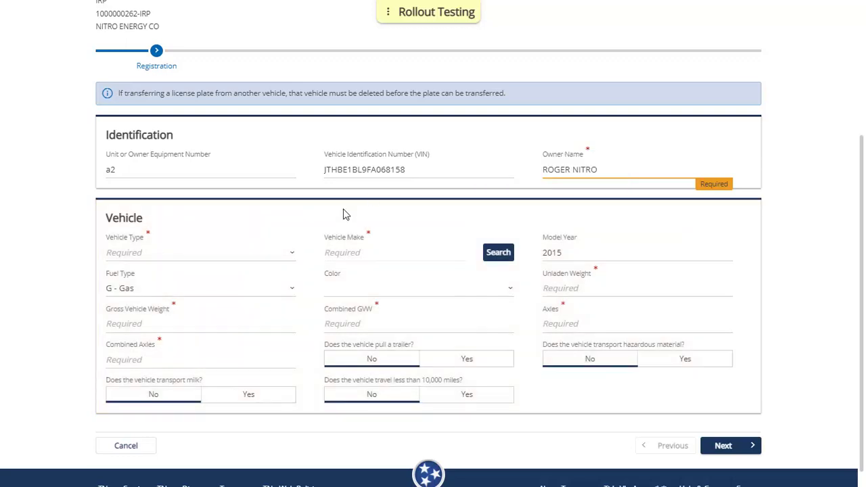
# Set the vehicle type to TT - Truck Tractor.
pyautogui.click(268, 256)
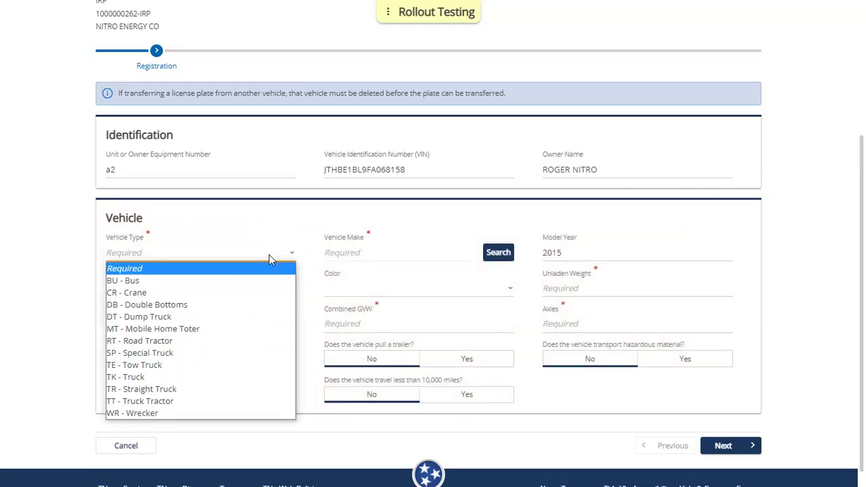
pyautogui.click(233, 400)
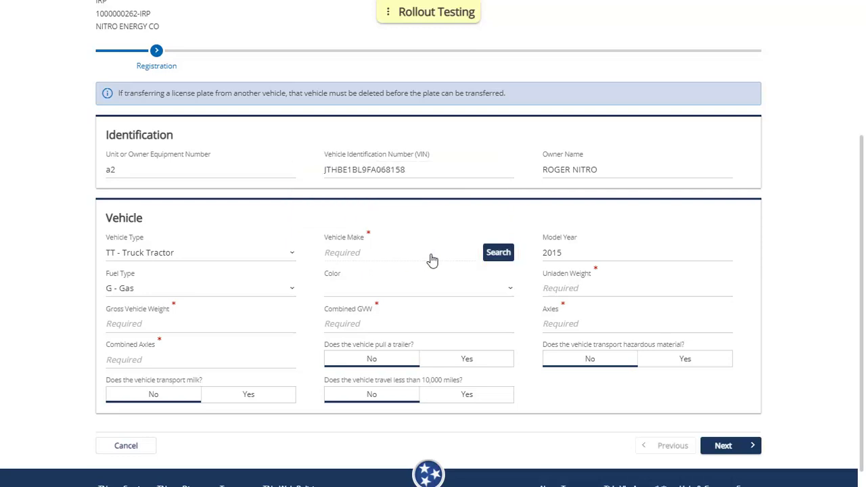
pyautogui.click(506, 256)
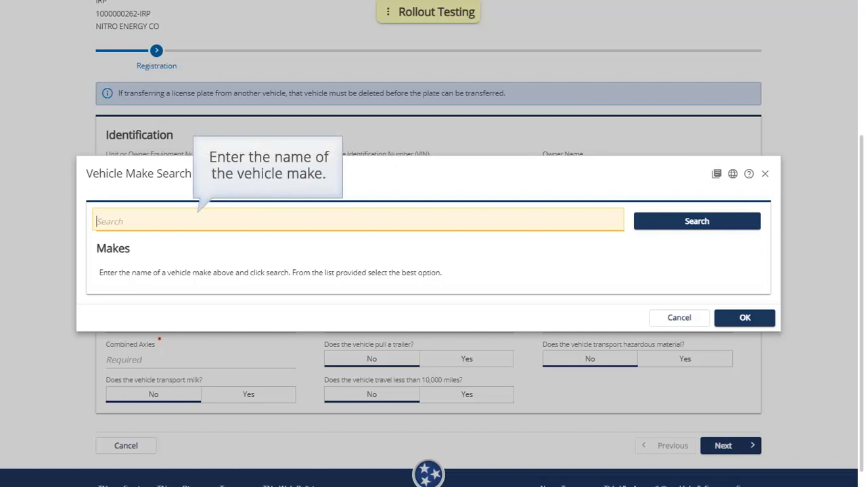
# Search 'peterbilt' and choose Peterbilt Motors Co - PTRB as the vehicle make.
pyautogui.write('peterbilt')
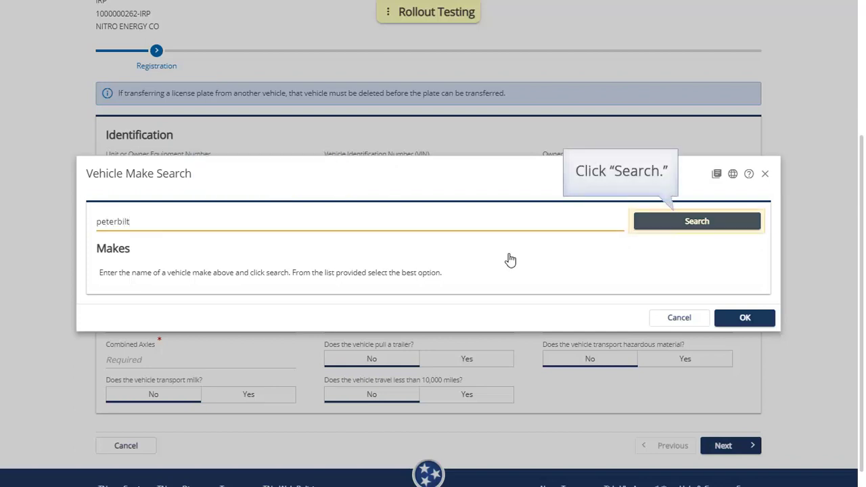
pyautogui.click(672, 222)
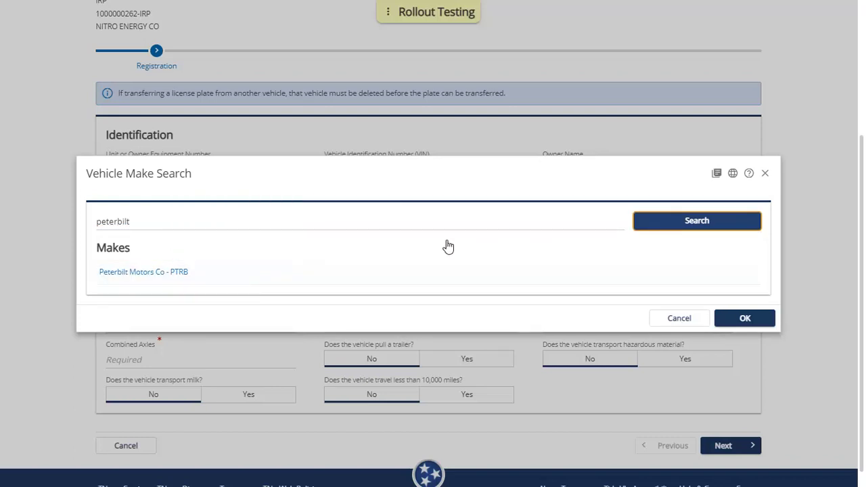
pyautogui.click(170, 273)
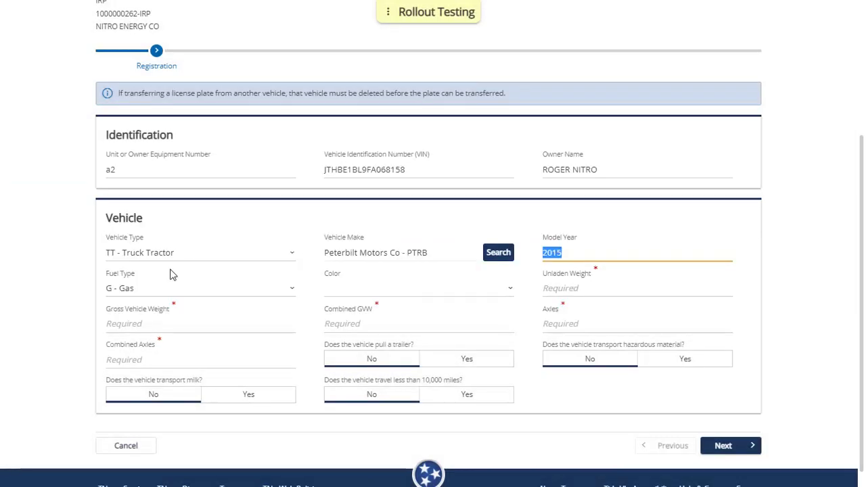
# Set color BRZ - Bronze, unladen weight 50000, gross and combined GVW 80000, and 4 axles and combined axles.
pyautogui.click(366, 294)
pyautogui.click(369, 128)
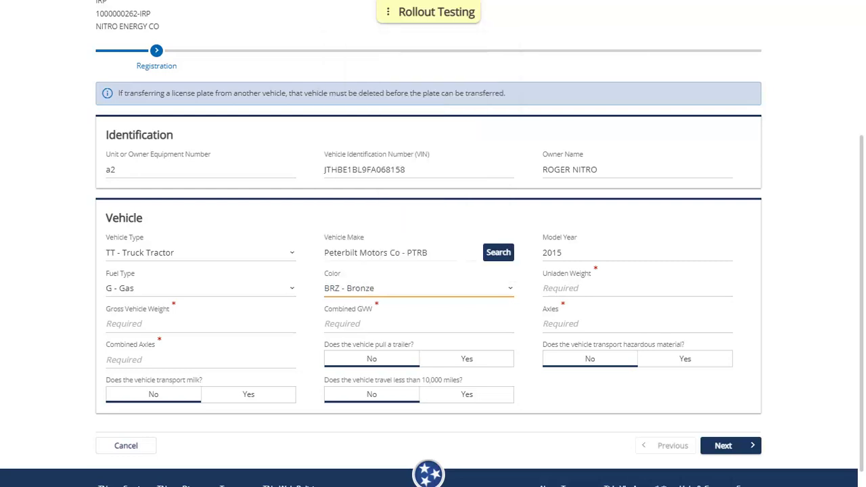
pyautogui.click(636, 288)
pyautogui.write('50000')
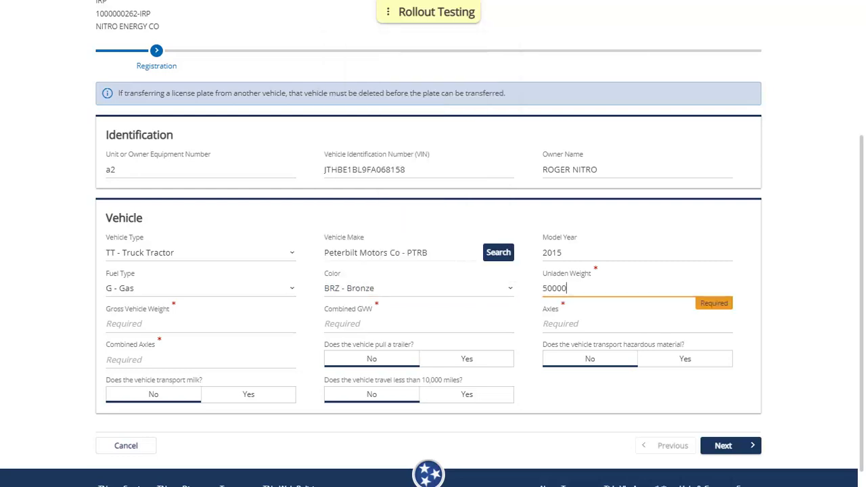
pyautogui.press('Tab')
pyautogui.write('80000')
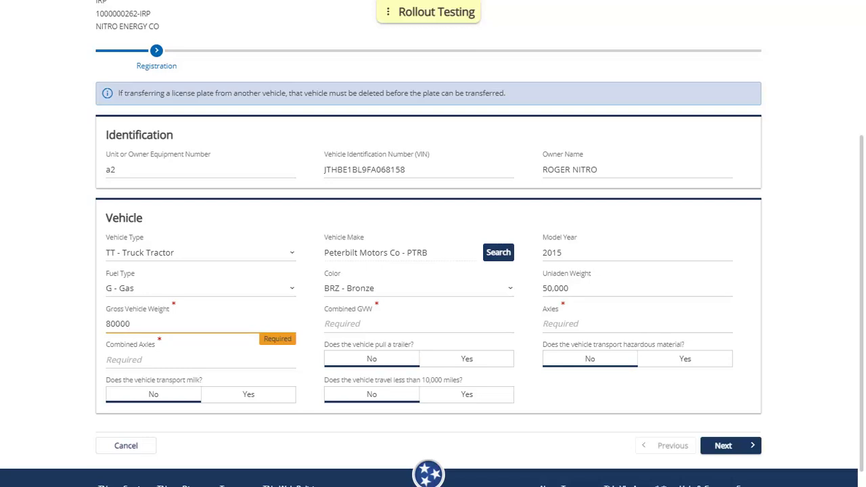
pyautogui.press('Tab')
pyautogui.write('80000')
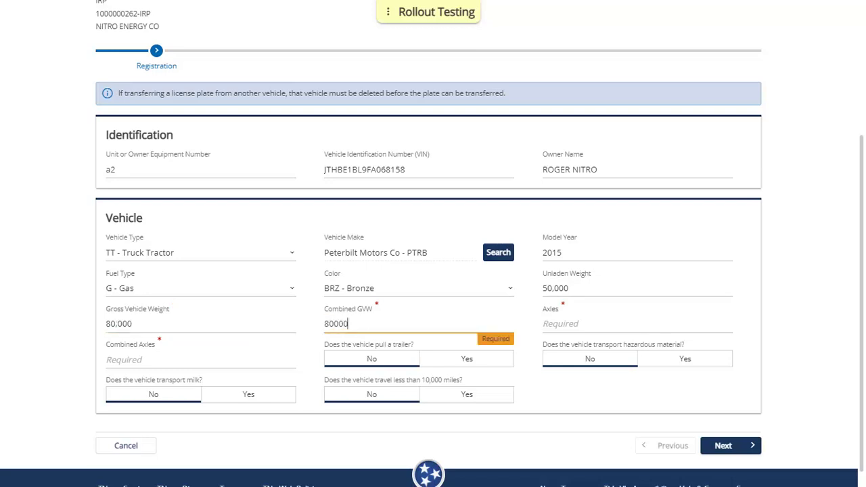
pyautogui.press('Tab')
pyautogui.write('4')
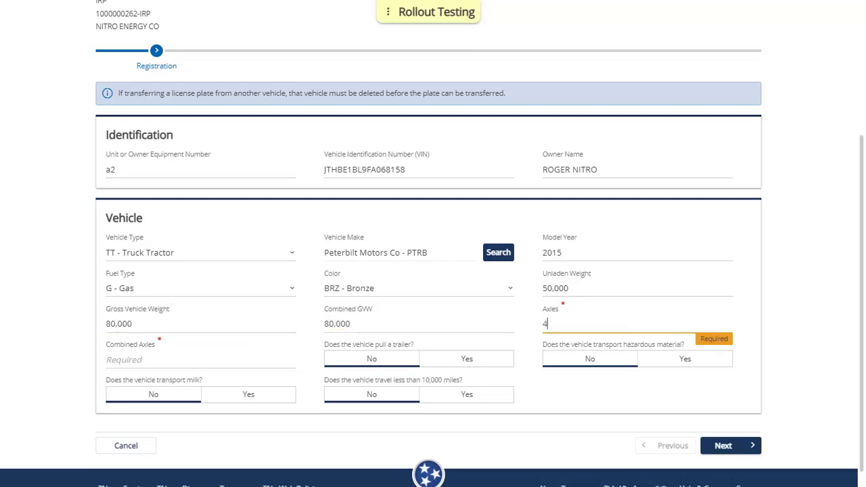
pyautogui.press('Tab')
pyautogui.write('4')
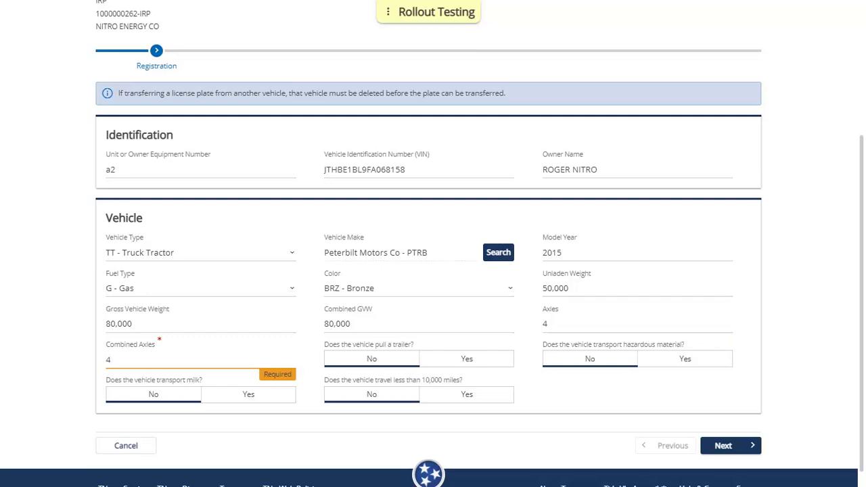
# Answer No to the trailer, milk and under-10,000-miles questions.
pyautogui.press('Tab')
pyautogui.click(576, 364)
pyautogui.click(129, 398)
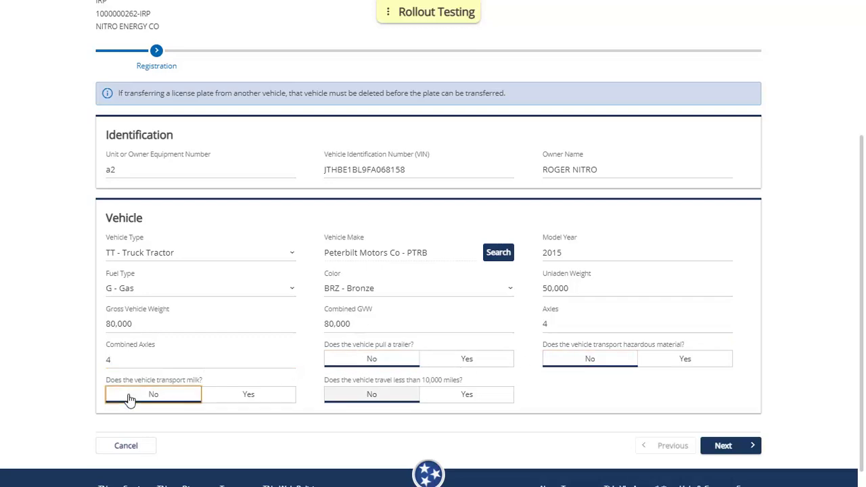
pyautogui.click(375, 398)
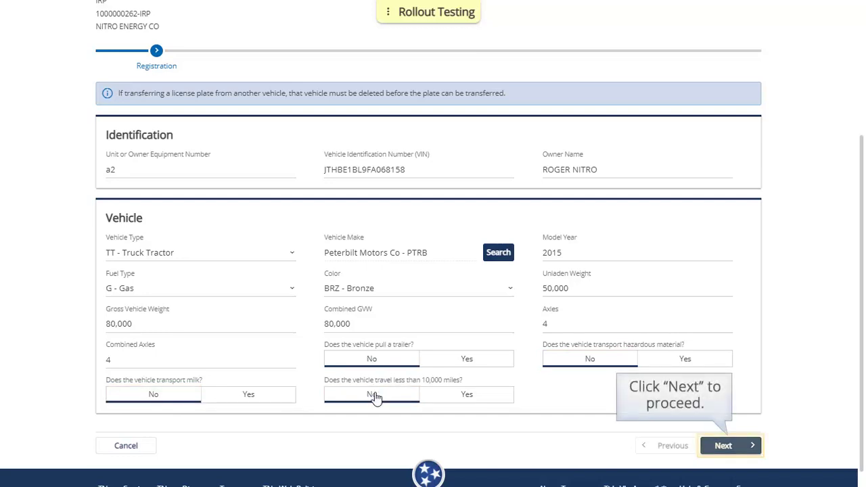
# On the Responsibility step, enter the operator's name and Federal ID.
pyautogui.click(731, 447)
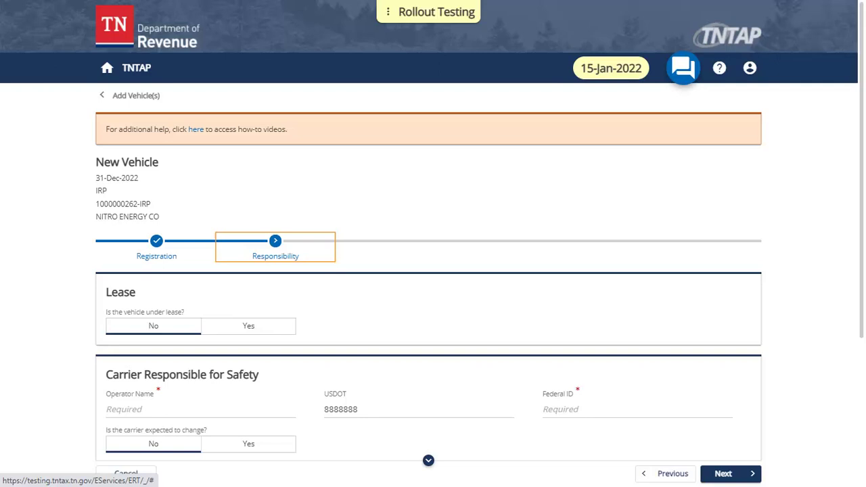
pyautogui.scroll(-3, 664, 274)
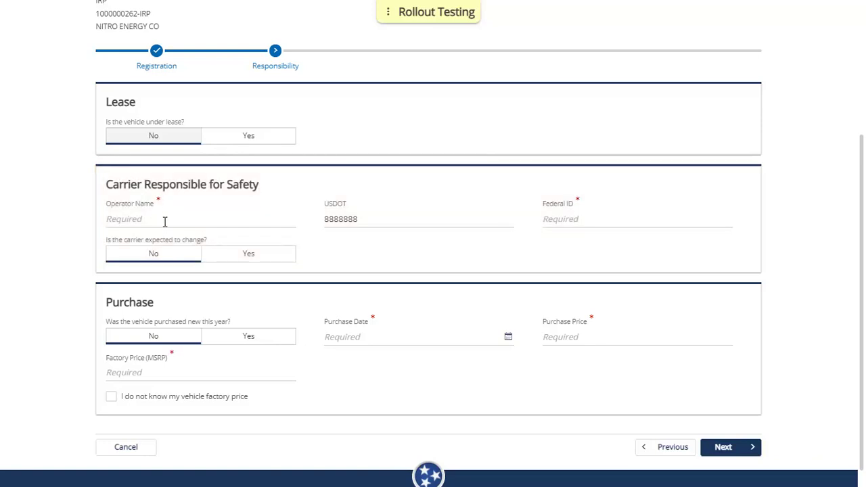
pyautogui.click(164, 221)
pyautogui.write('ROGER NITRO')
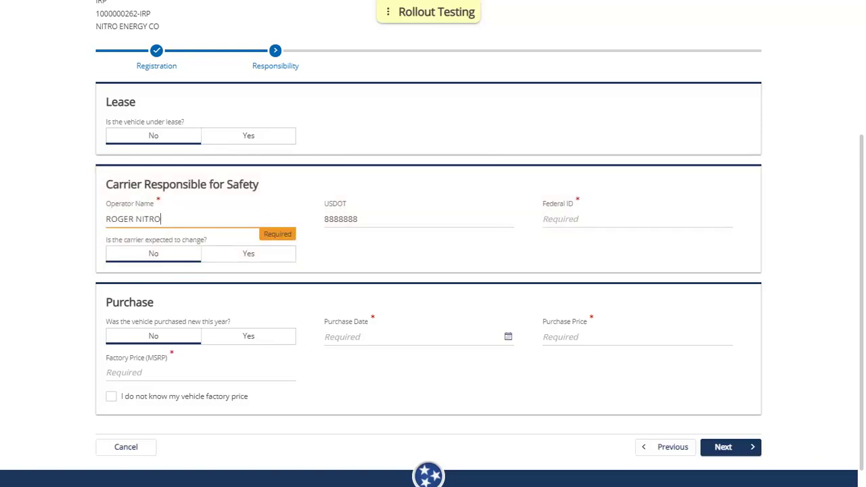
pyautogui.click(562, 219)
pyautogui.write('987654321')
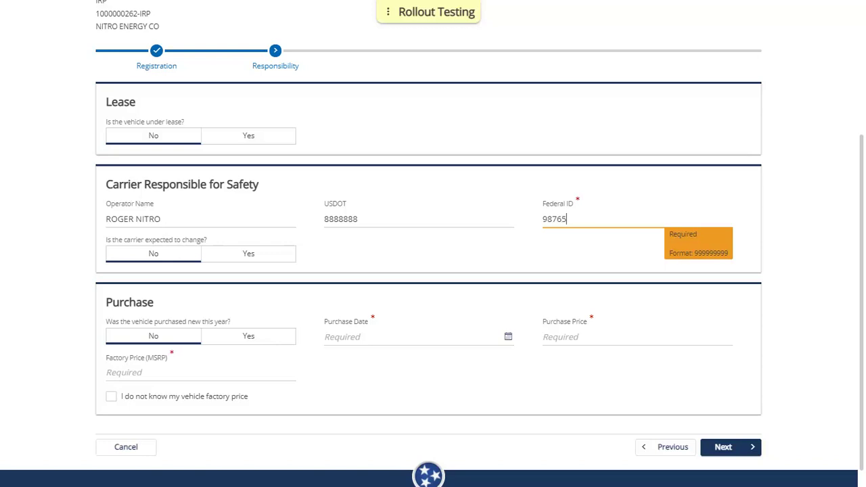
pyautogui.press('Tab')
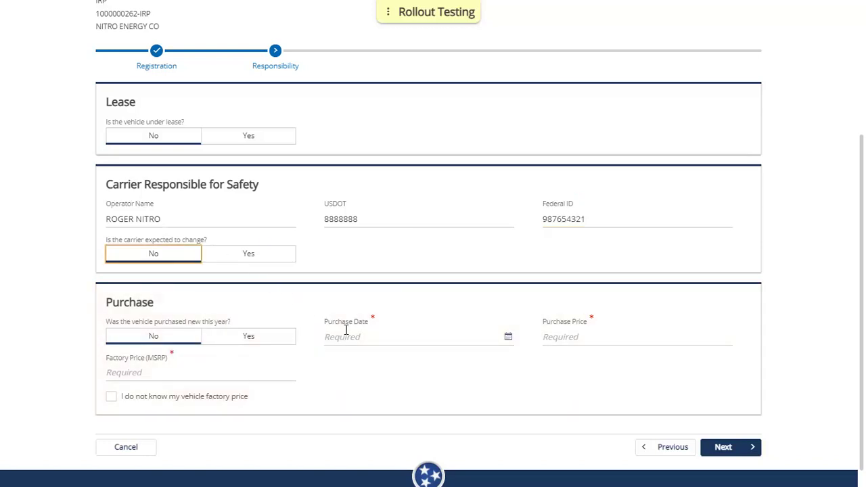
# Enter purchase date 05/19/2021 and price 89000, letting the factory price auto-fill to 113,399.00.
pyautogui.press('Tab')
pyautogui.press('Tab')
pyautogui.write('05/19/2021')
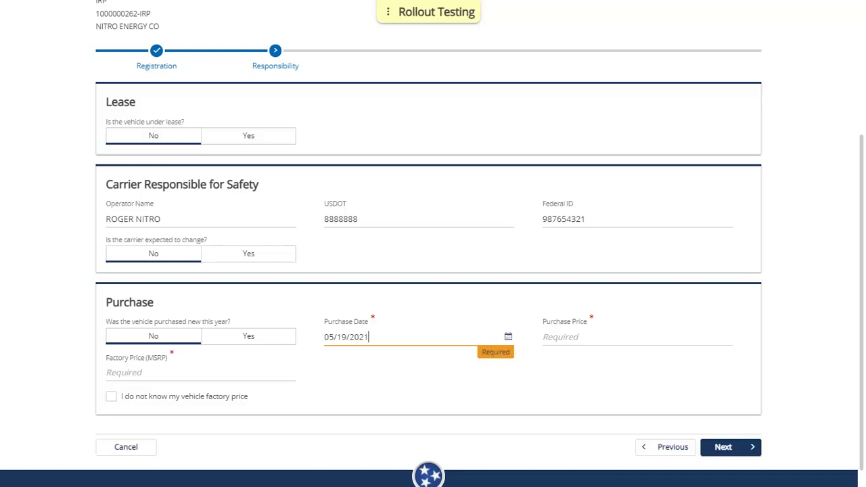
pyautogui.press('Tab')
pyautogui.write('89000')
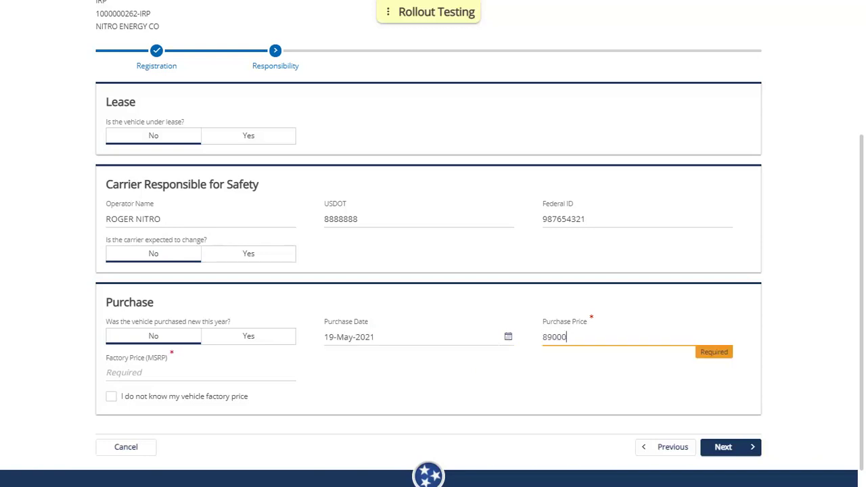
pyautogui.press('Tab')
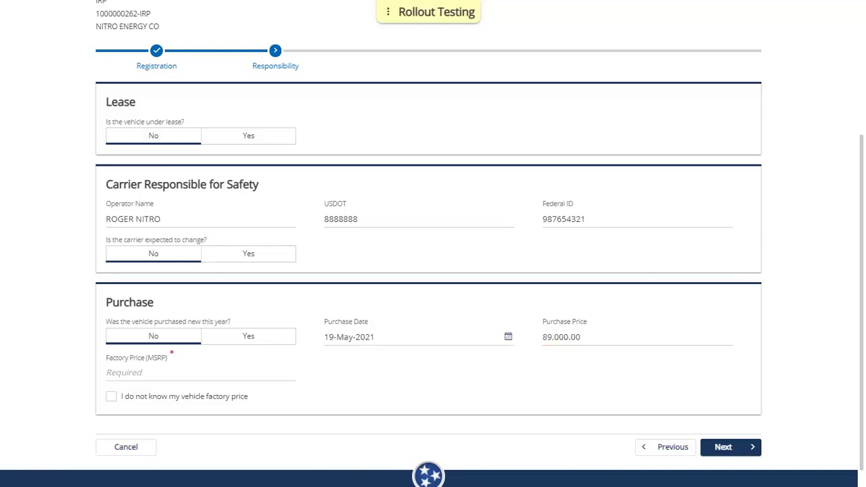
pyautogui.press('Tab')
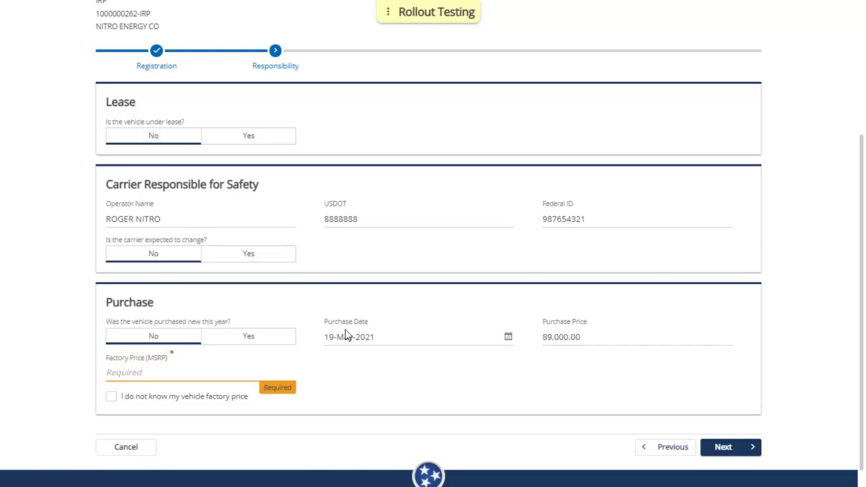
pyautogui.press('Tab')
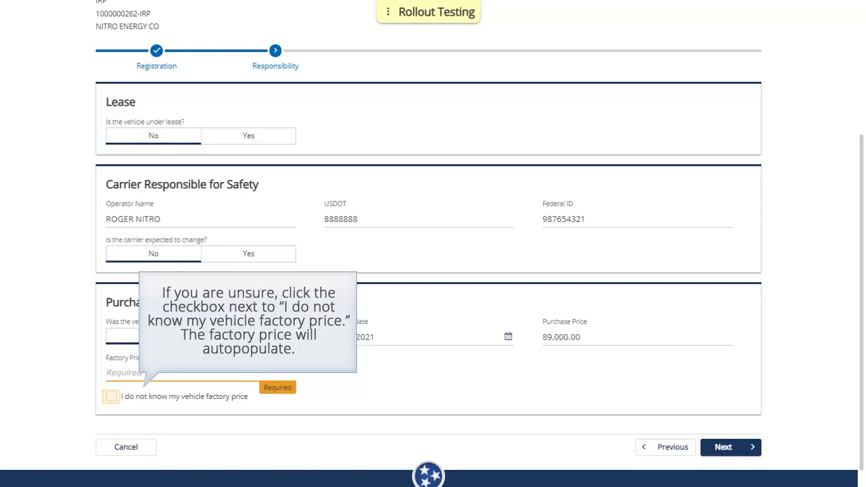
pyautogui.click(111, 396)
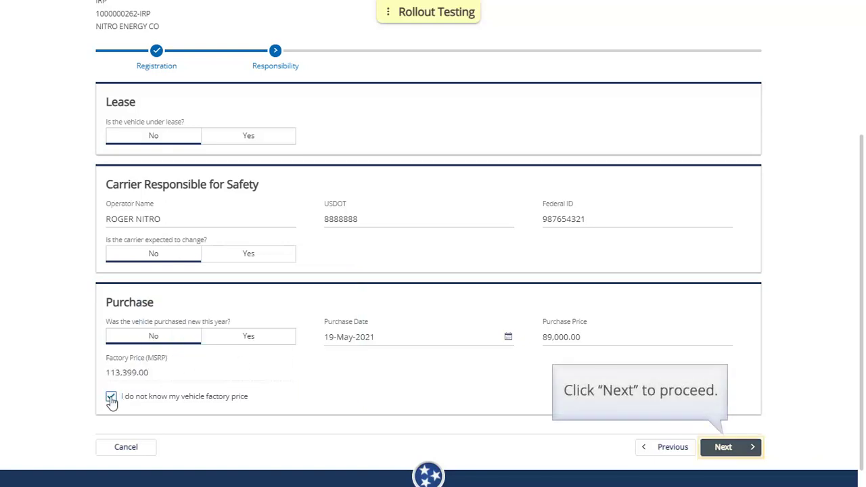
pyautogui.click(752, 452)
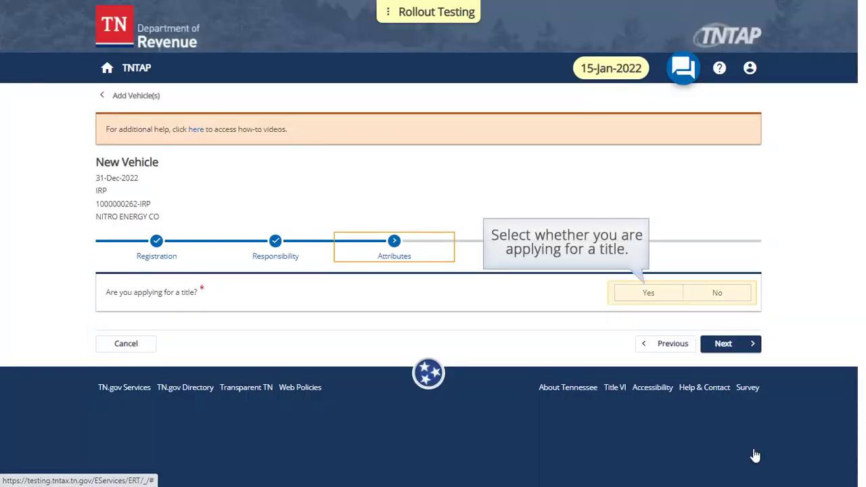
# Answer No to applying for a title.
pyautogui.click(638, 294)
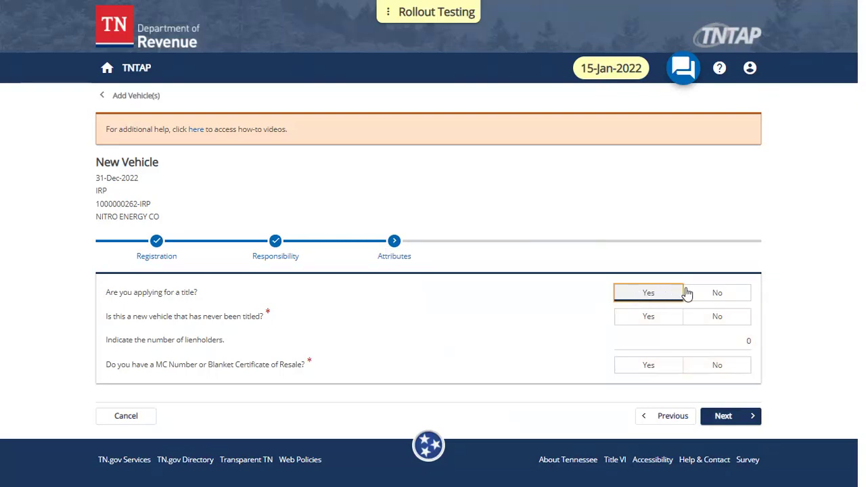
pyautogui.click(716, 292)
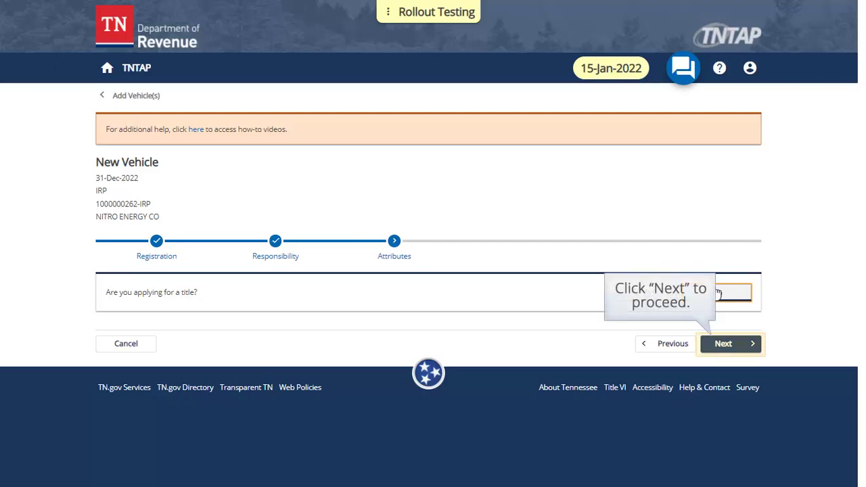
pyautogui.click(735, 347)
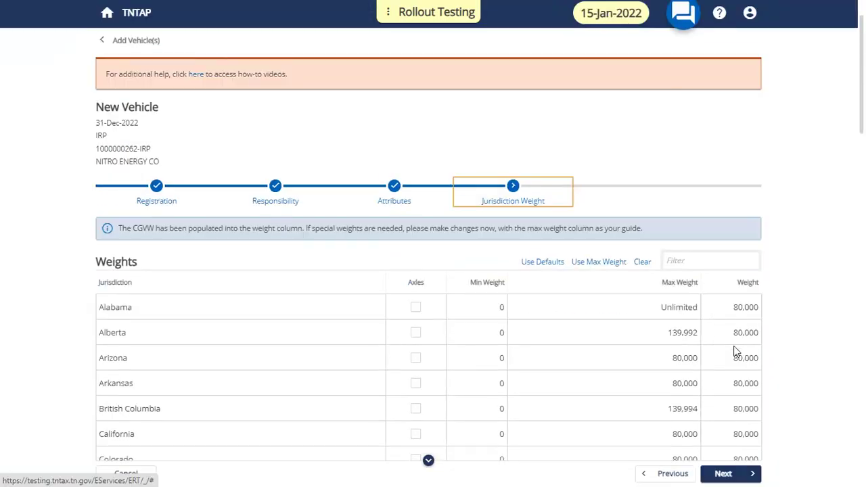
# Keep the default 80,000 jurisdiction weights and request a temporary cab card.
pyautogui.scroll(-1, 736, 346)
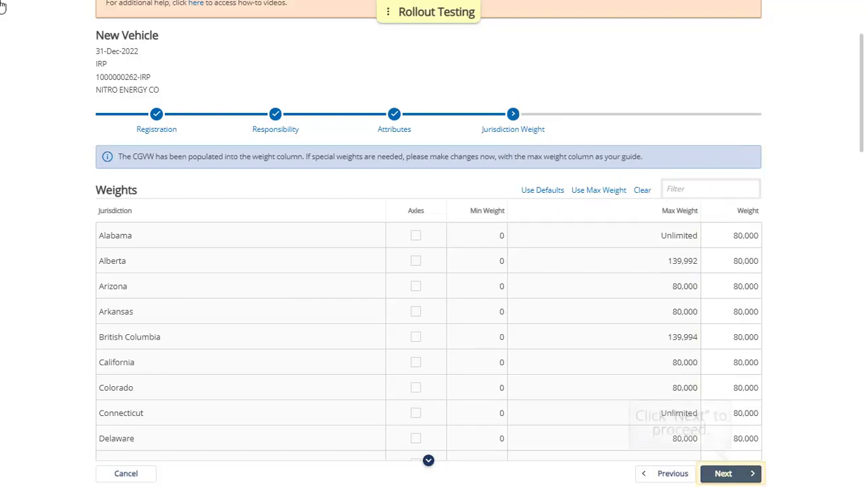
pyautogui.click(723, 473)
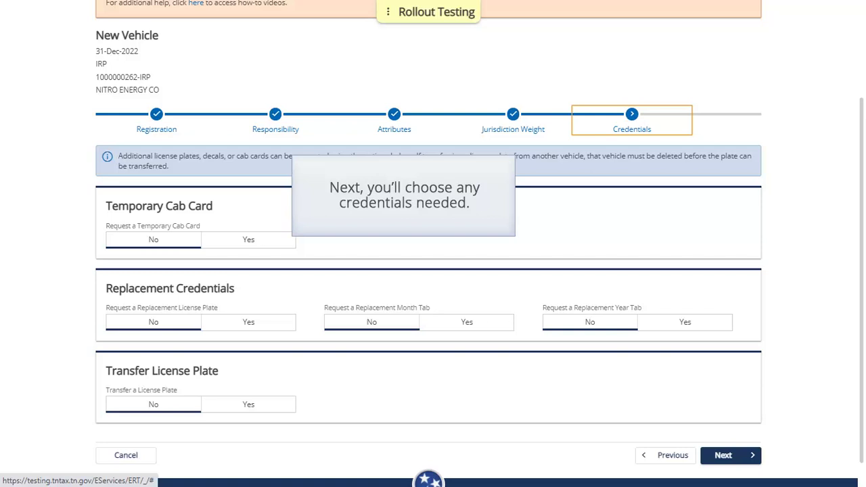
pyautogui.click(248, 243)
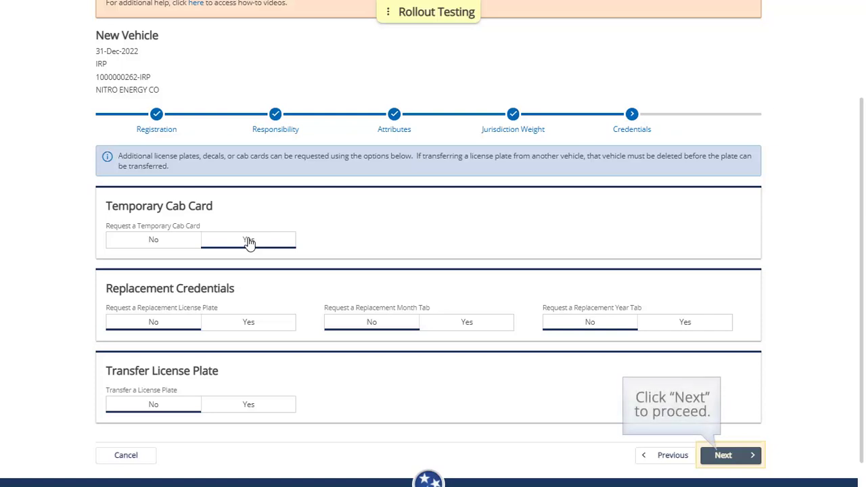
pyautogui.click(722, 456)
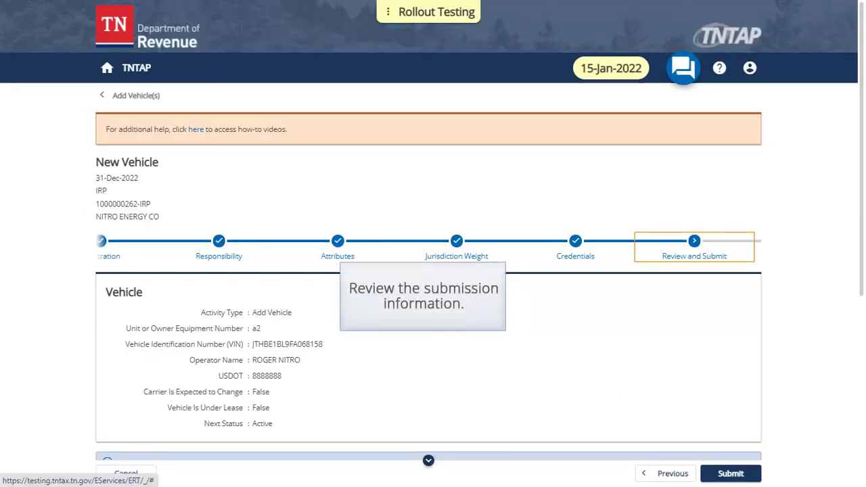
# Attach Additional Info.docx as an HVUT/2290 document on the review page.
pyautogui.scroll(-2, 663, 370)
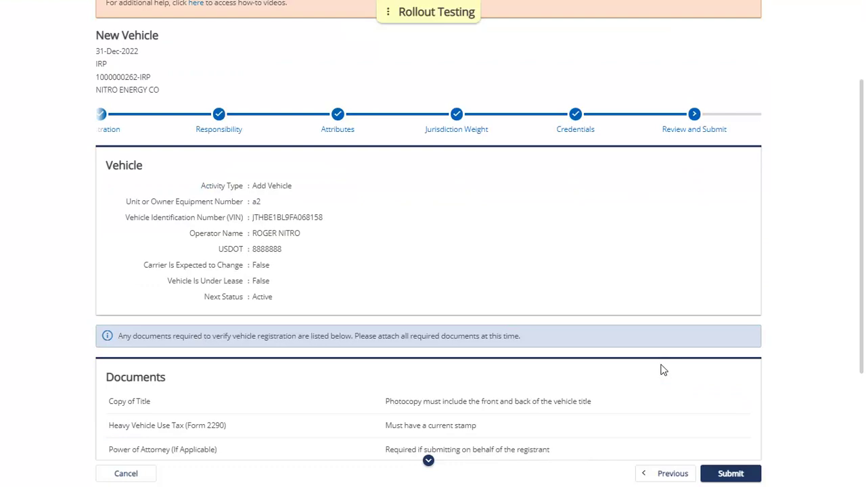
pyautogui.scroll(-3, 663, 370)
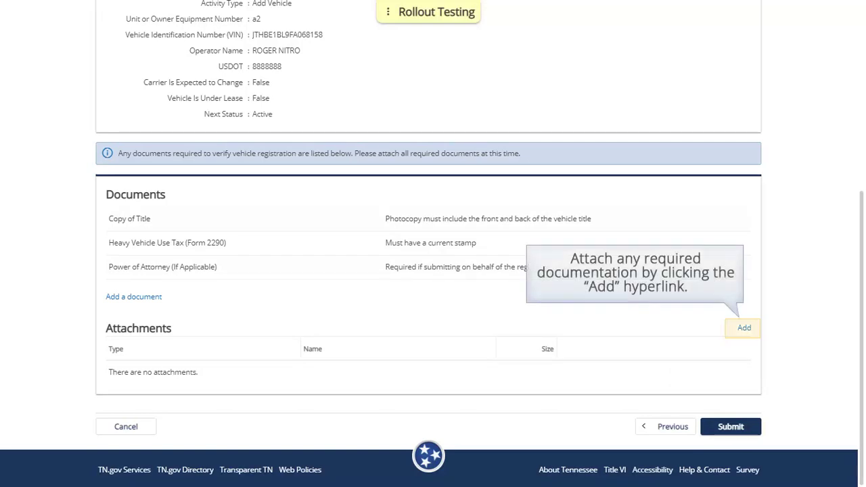
pyautogui.click(744, 328)
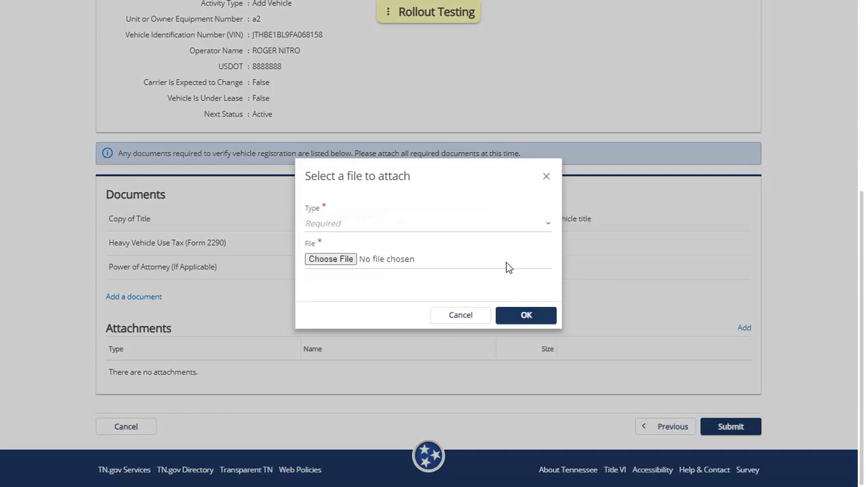
pyautogui.click(363, 227)
pyautogui.click(354, 252)
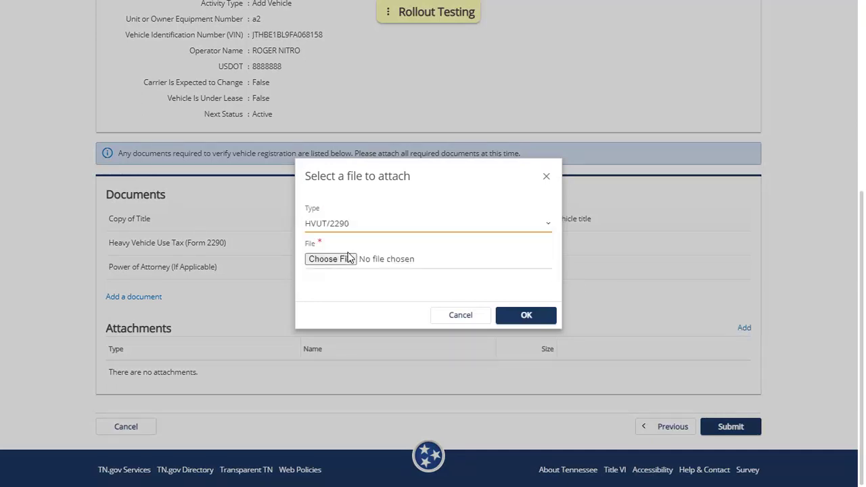
pyautogui.click(349, 258)
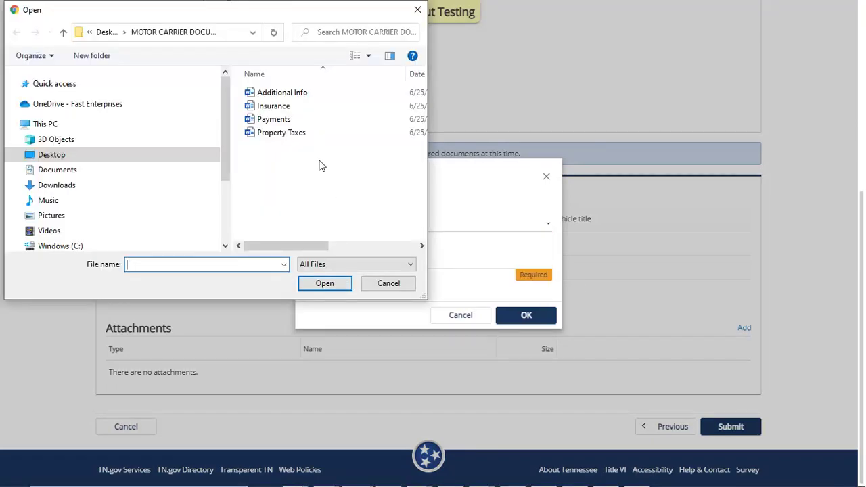
pyautogui.click(300, 93)
pyautogui.click(325, 284)
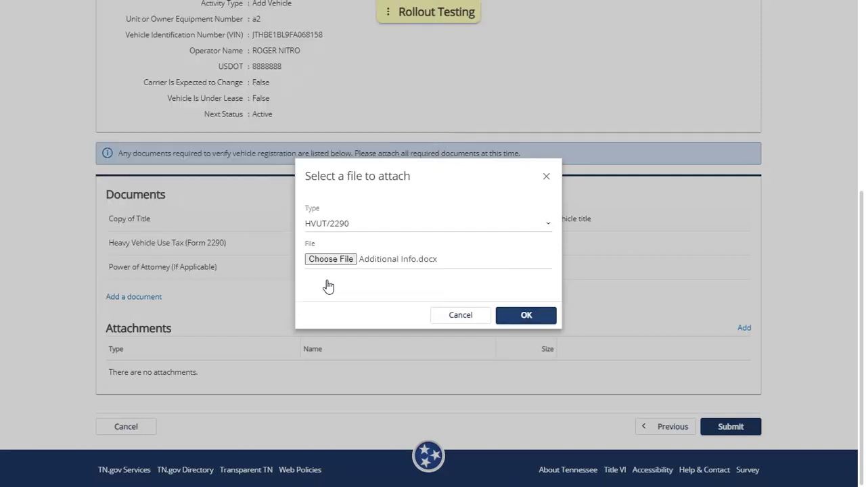
pyautogui.click(520, 321)
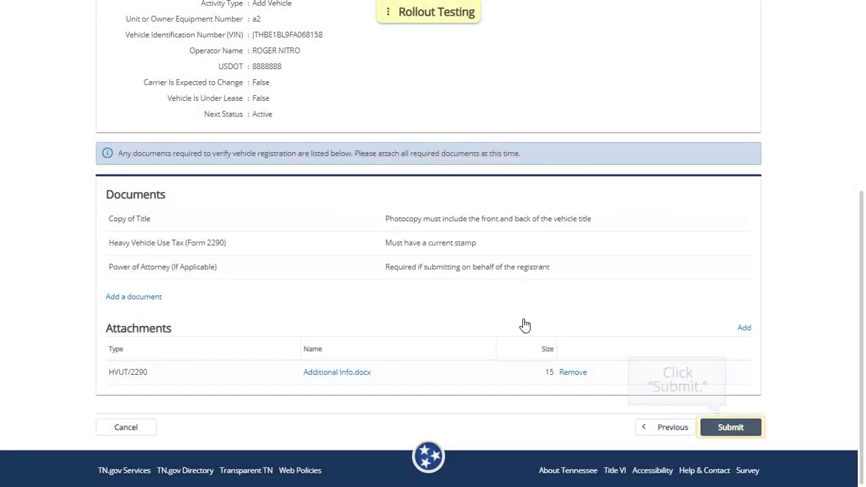
# Submit and confirm the new vehicle, then return to the 31-Dec-2022 registration period.
pyautogui.click(728, 432)
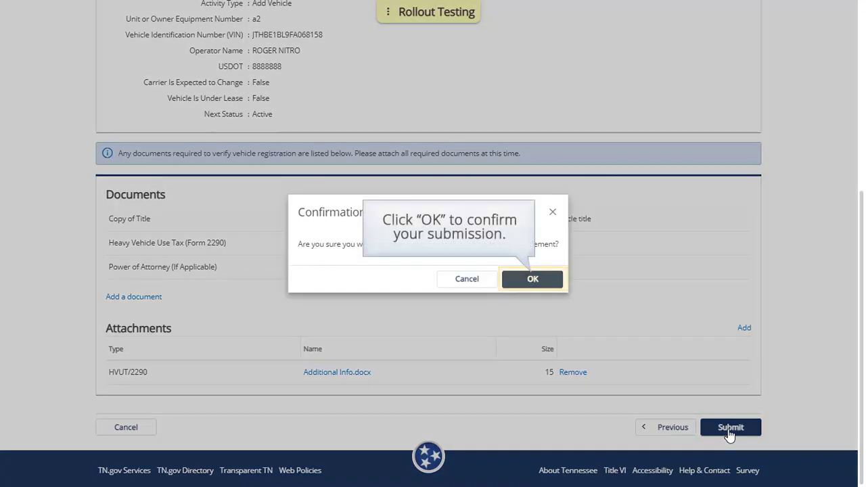
pyautogui.click(533, 279)
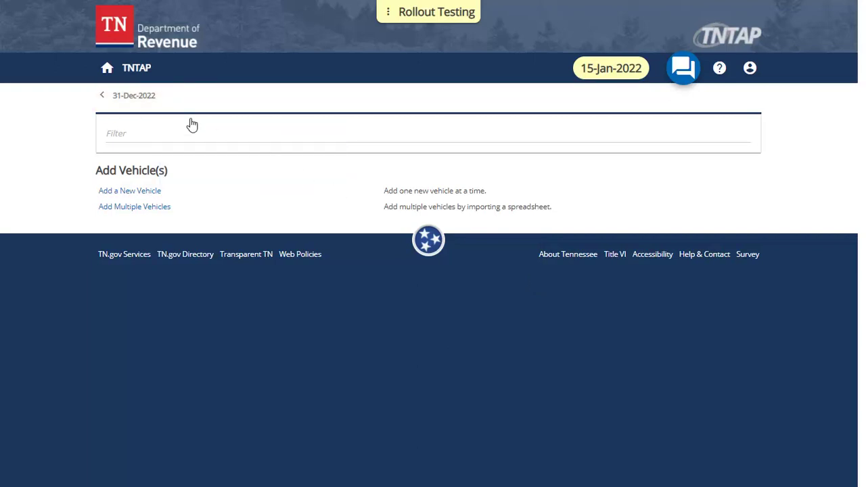
pyautogui.click(139, 97)
pyautogui.scroll(-1, 362, 311)
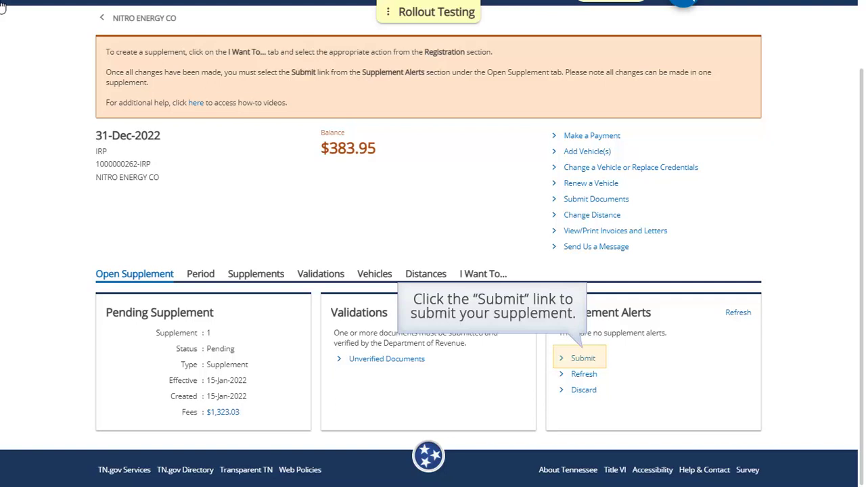
# Submit supplement 1 with plates and decals mailed, then check its Submitted status under Supplements.
pyautogui.click(581, 359)
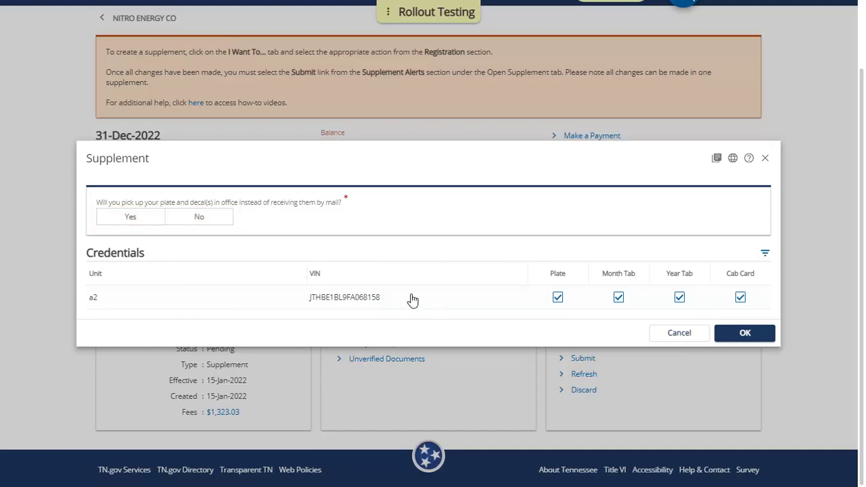
pyautogui.click(201, 218)
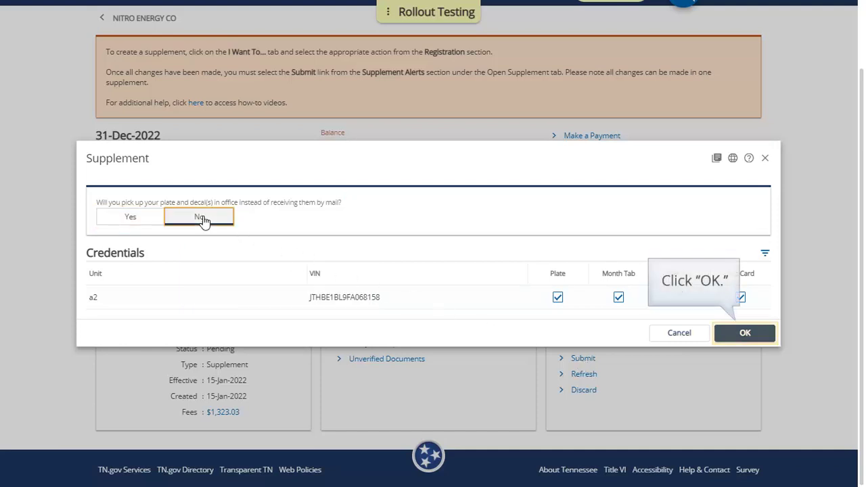
pyautogui.click(730, 332)
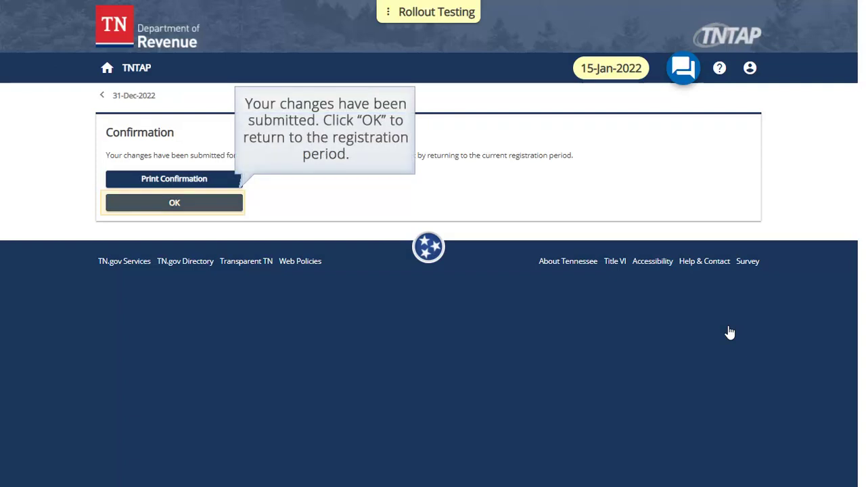
pyautogui.click(216, 206)
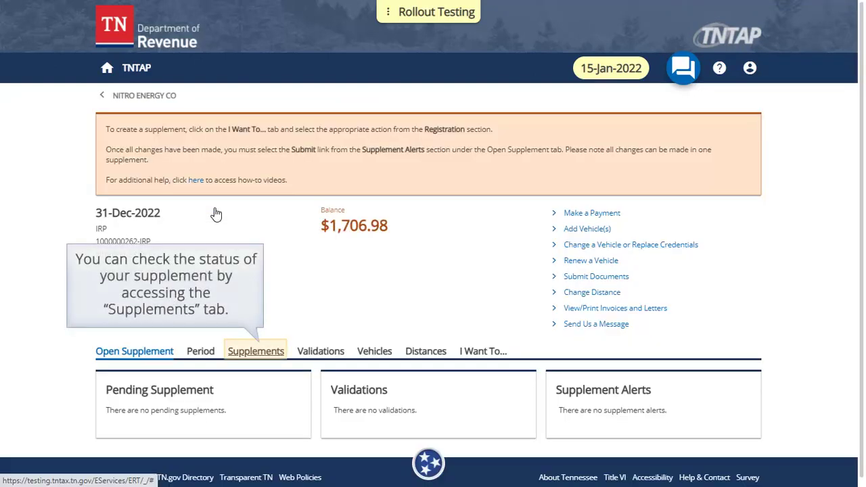
pyautogui.click(261, 352)
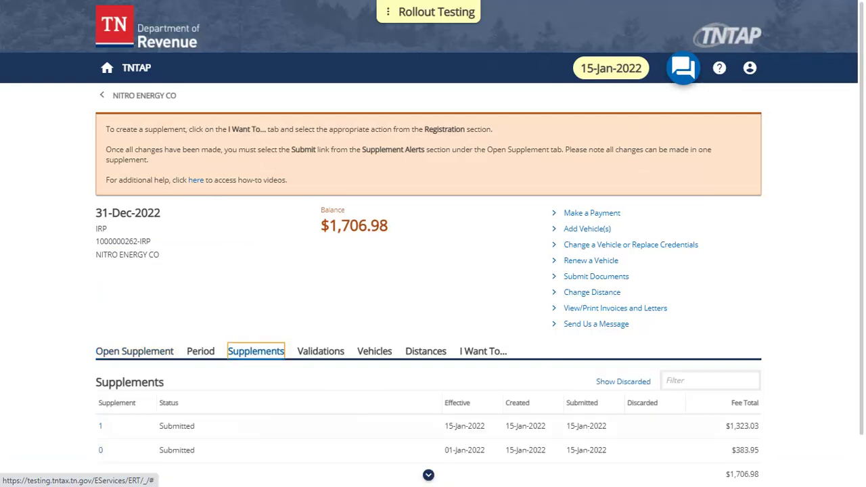